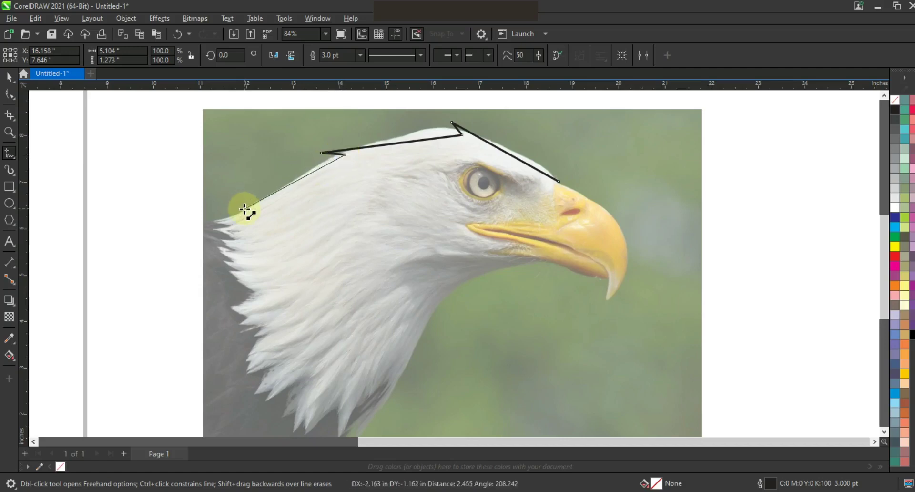
# Continue the straight-segment head outline through the nape, throat and beak tip, closing it at the top of the beak base.
pyautogui.click(244, 209)
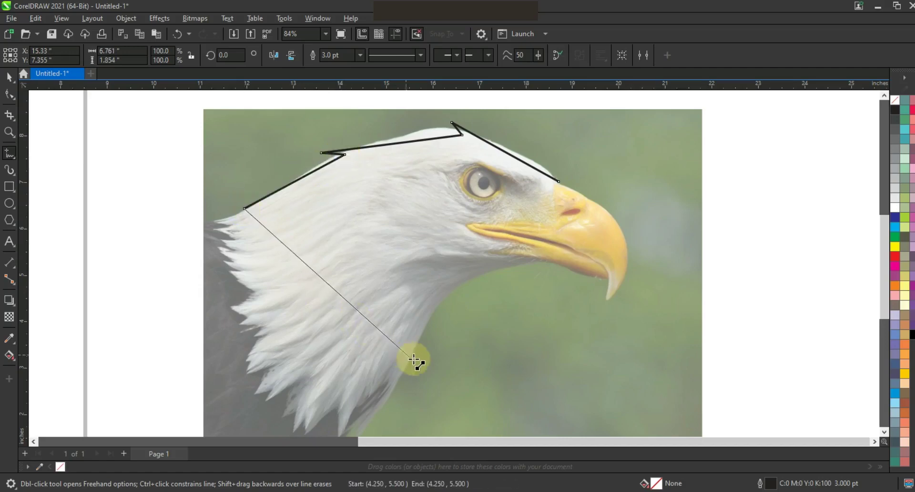
pyautogui.click(431, 319)
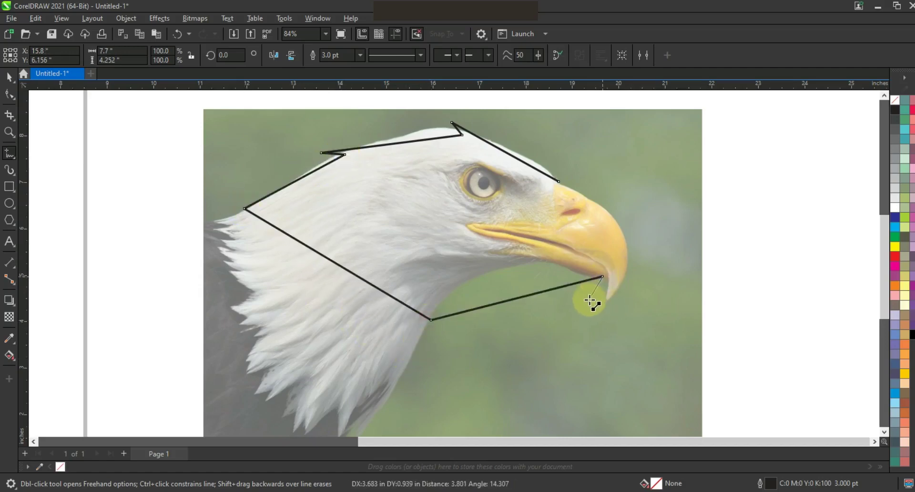
pyautogui.click(558, 181)
# Convert the outline segments to curves and bend the beak's upper edge and inner hook to follow the photo.
pyautogui.click(9, 94)
pyautogui.click(175, 55)
pyautogui.moveTo(566, 224); pyautogui.dragTo(651, 242)
pyautogui.moveTo(634, 287); pyautogui.dragTo(639, 294)
pyautogui.moveTo(660, 223); pyautogui.dragTo(663, 227)
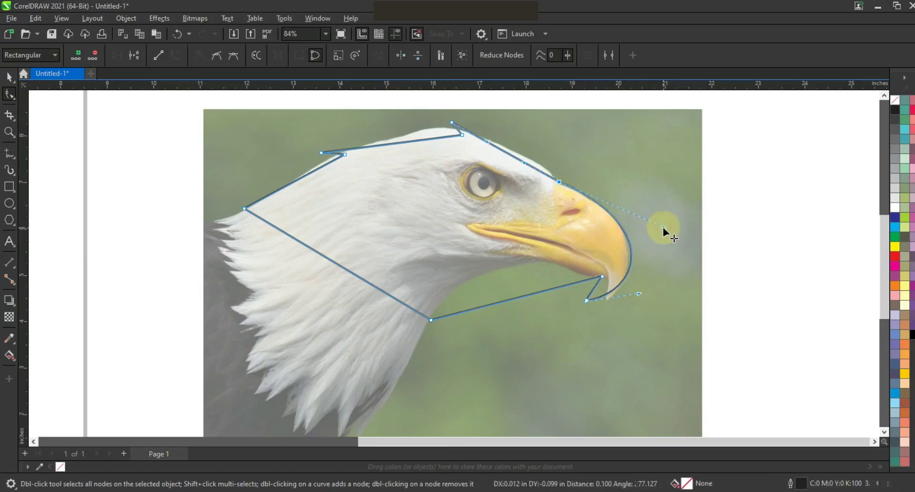
pyautogui.click(9, 133)
pyautogui.click(394, 196)
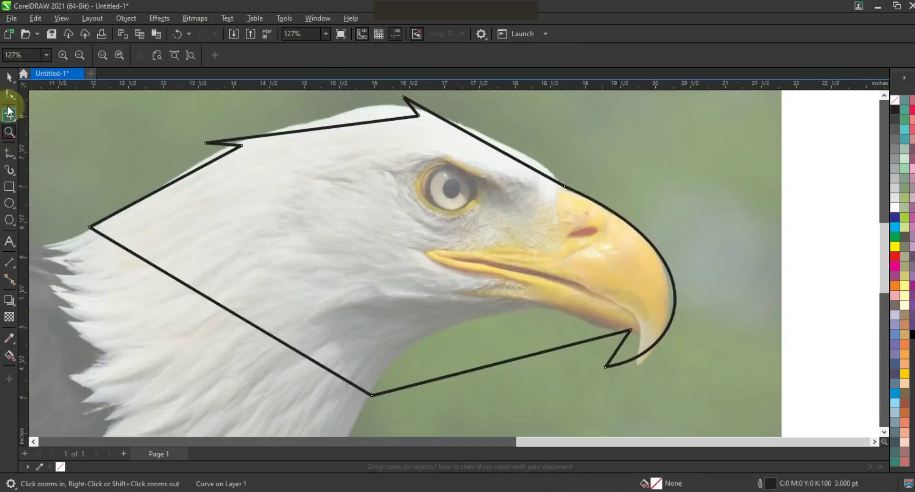
pyautogui.click(9, 95)
pyautogui.moveTo(621, 344); pyautogui.dragTo(625, 348)
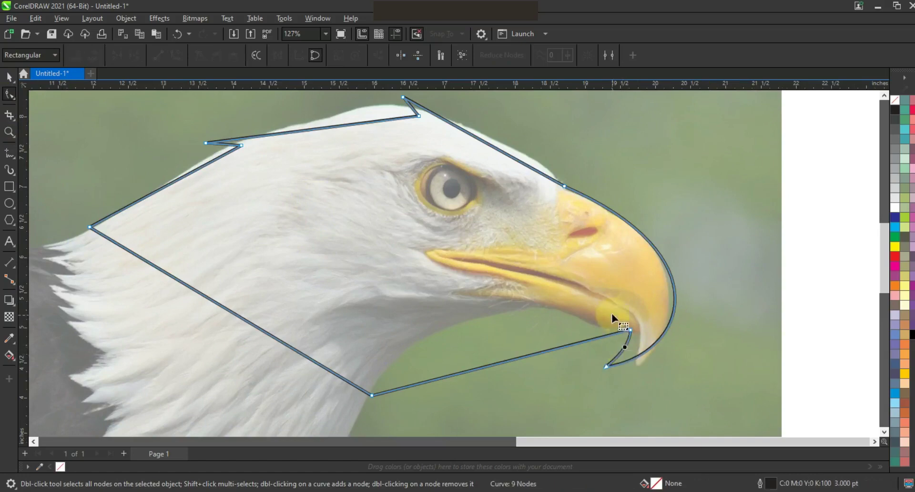
# Bend the outline's throat segment up under the beak and bow the neck-base segment outward across the feathers.
pyautogui.moveTo(443, 341); pyautogui.dragTo(399, 310)
pyautogui.moveTo(372, 395); pyautogui.dragTo(376, 400)
pyautogui.moveTo(389, 316); pyautogui.dragTo(379, 309)
pyautogui.moveTo(541, 311); pyautogui.dragTo(546, 306)
pyautogui.moveTo(274, 337); pyautogui.dragTo(243, 368)
# Curve the outline's forehead, crown and nape segments outward along the top of the eagle's head.
pyautogui.scroll(-2, 319, 326)
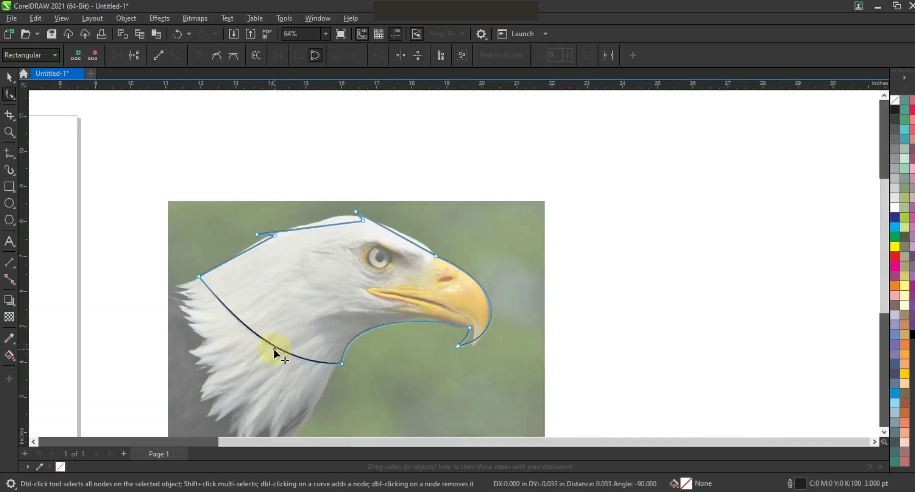
pyautogui.click(9, 132)
pyautogui.moveTo(116, 177); pyautogui.dragTo(571, 398)
pyautogui.click(9, 94)
pyautogui.moveTo(559, 191); pyautogui.dragTo(521, 176)
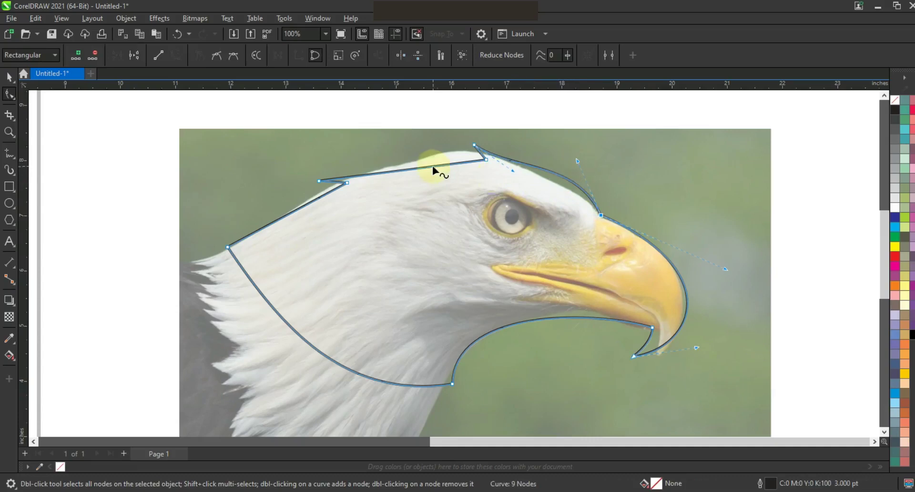
pyautogui.moveTo(433, 165); pyautogui.dragTo(437, 153)
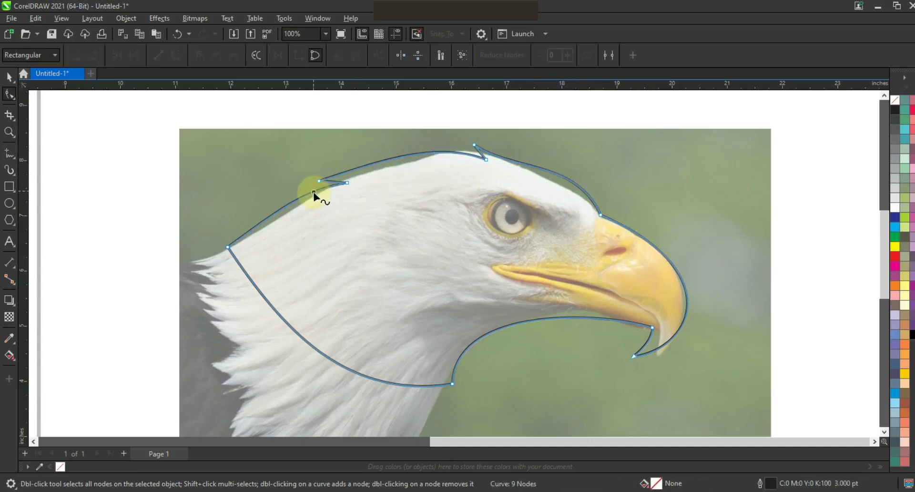
# Try a black fill on the closed head outline.
pyautogui.click(9, 77)
pyautogui.scroll(-2, 601, 227)
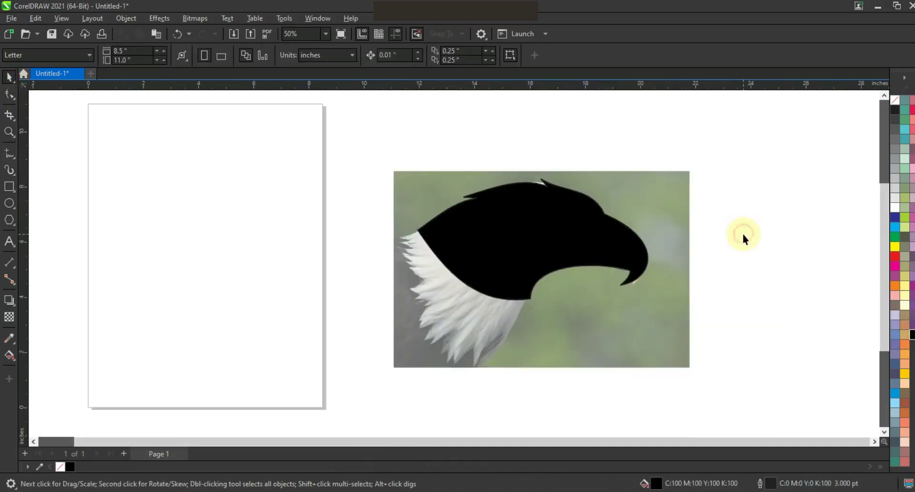
pyautogui.click(766, 237)
# Draw a closed straight-segment shape inside the upper beak, running from the beak base to the mouth corner and the hooked tip.
pyautogui.click(8, 134)
pyautogui.moveTo(439, 167); pyautogui.dragTo(722, 322)
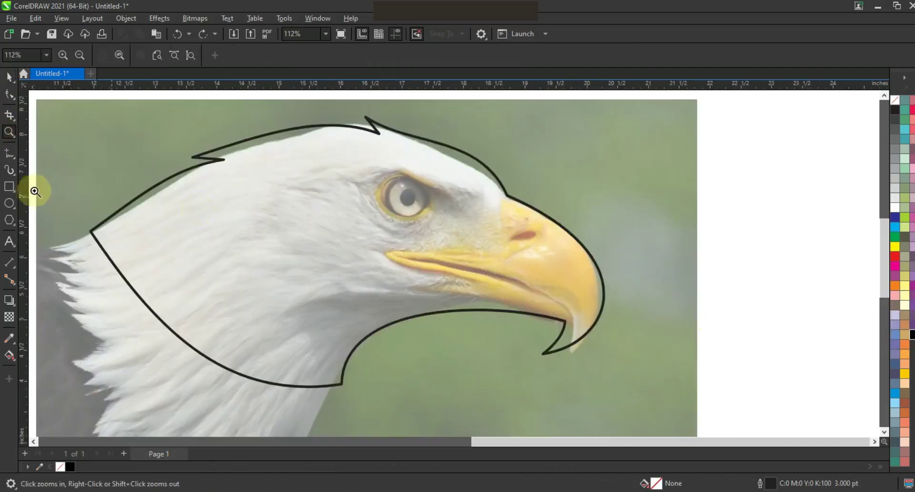
pyautogui.click(10, 157)
pyautogui.press('F5')
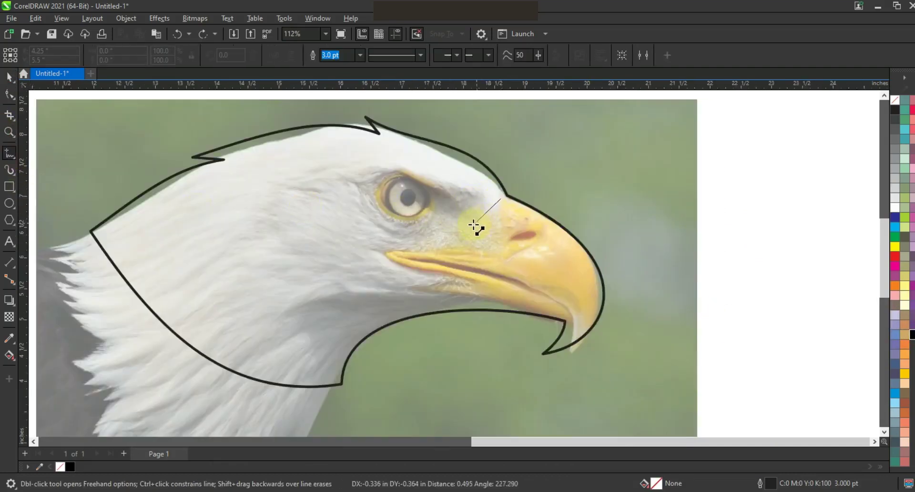
pyautogui.click(479, 224)
pyautogui.click(424, 254)
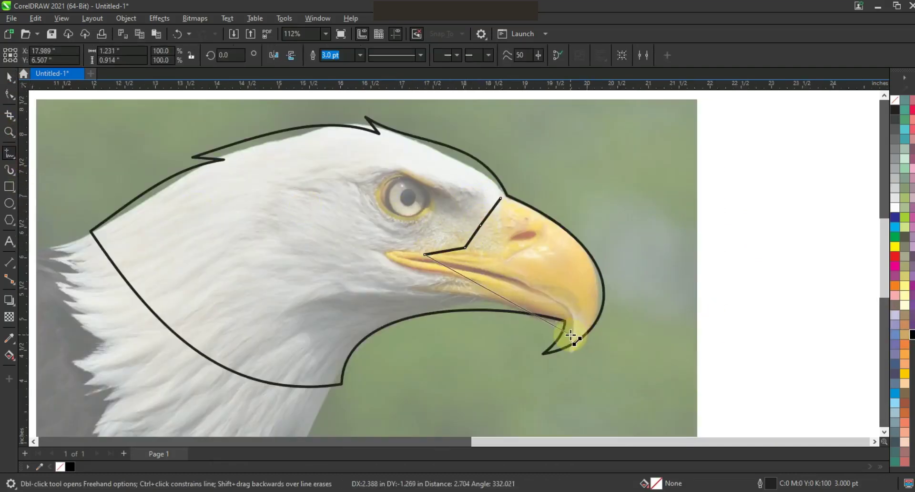
pyautogui.click(501, 205)
# Curve the upper-beak shape's top edge parallel to the outline, its lower edge along the mouth, and its rear edge beside the cheek.
pyautogui.press('F10')
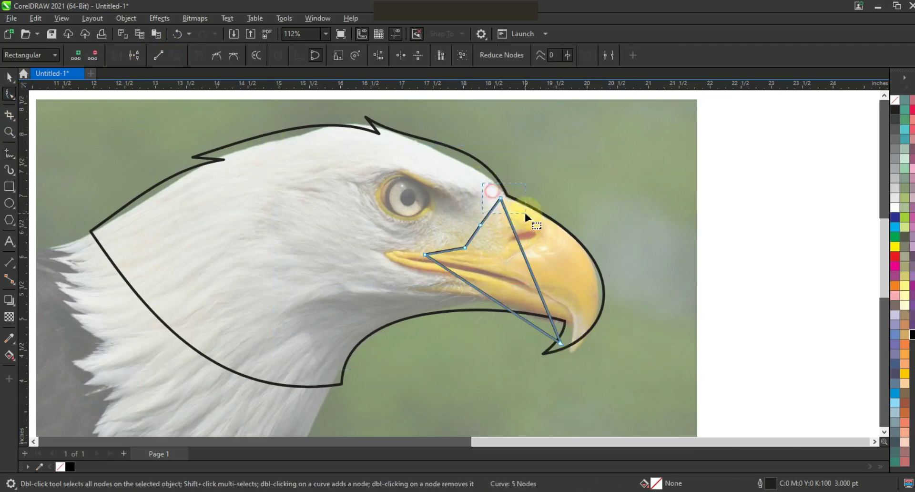
pyautogui.moveTo(541, 229); pyautogui.dragTo(604, 249)
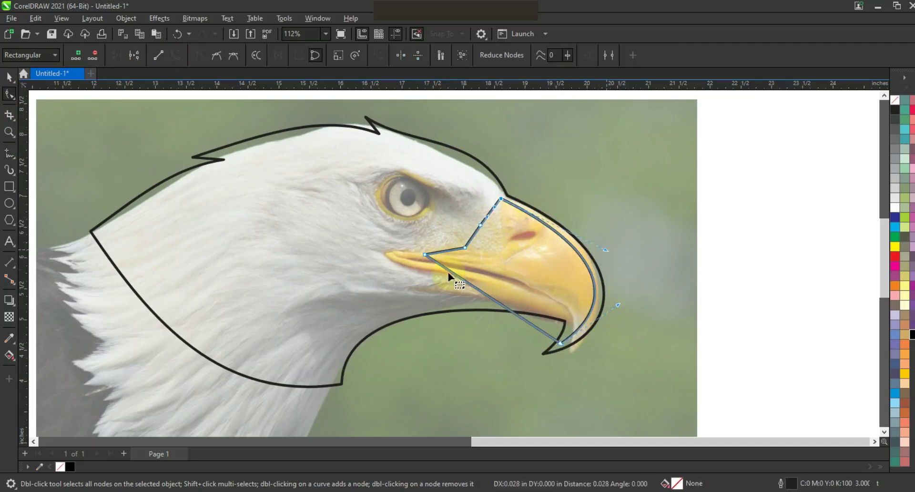
pyautogui.click(483, 292)
pyautogui.moveTo(583, 285); pyautogui.dragTo(604, 284)
pyautogui.moveTo(477, 272); pyautogui.dragTo(495, 268)
pyautogui.moveTo(602, 284); pyautogui.dragTo(612, 285)
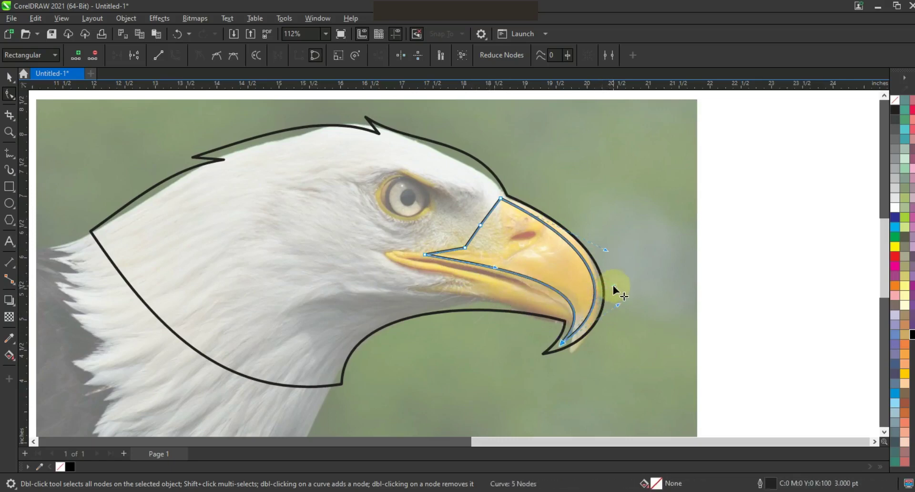
pyautogui.moveTo(468, 218)
pyautogui.mouseDown()
pyautogui.moveTo(484, 248)
pyautogui.moveTo(496, 240)
pyautogui.moveTo(493, 212)
pyautogui.mouseUp()
# Draw a sliver about 2.1 in long inside the lower beak and bend its upper and lower edges into curves.
pyautogui.click(10, 153)
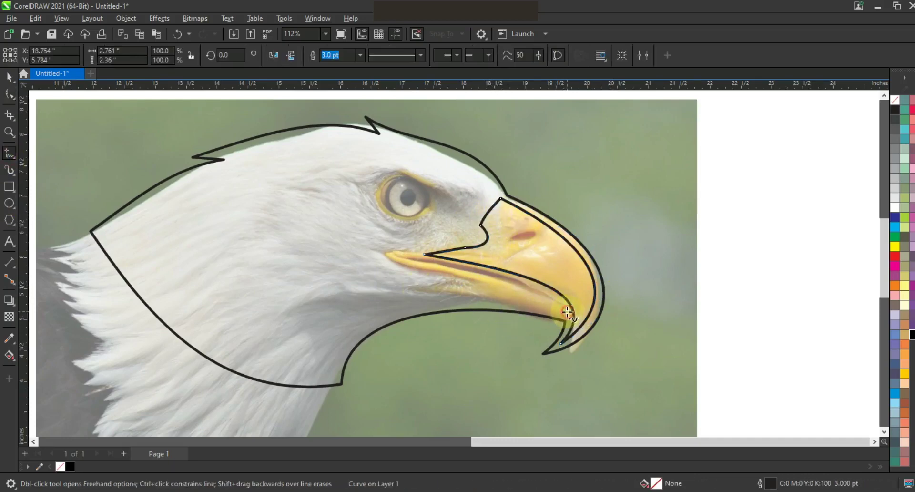
pyautogui.click(437, 282)
pyautogui.click(10, 94)
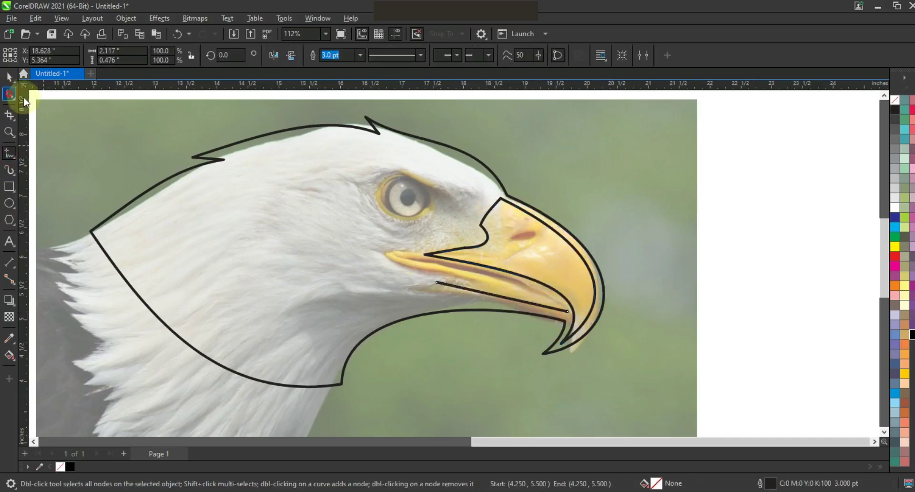
pyautogui.moveTo(501, 295); pyautogui.dragTo(516, 281)
pyautogui.moveTo(437, 283); pyautogui.dragTo(435, 280)
pyautogui.click(567, 312)
pyautogui.moveTo(516, 299); pyautogui.dragTo(518, 297)
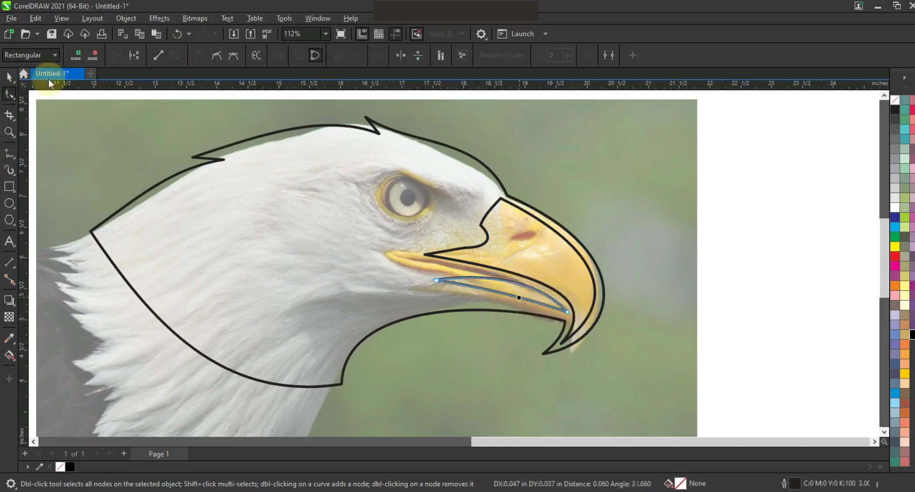
# Shrink the lower-beak sliver slightly to fit between the mouth line and the outer outline, and deselect it.
pyautogui.click(9, 76)
pyautogui.moveTo(571, 315); pyautogui.dragTo(566, 314)
pyautogui.click(731, 282)
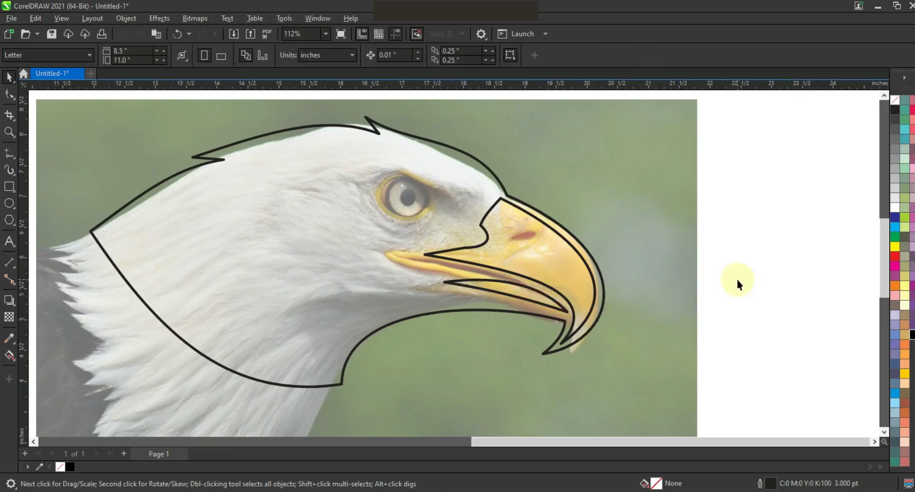
# Draw a closed straight-segment inner head outline about 6.4 by 3.9 in, with feather notches on top and a zigzag around the mouth.
pyautogui.click(10, 151)
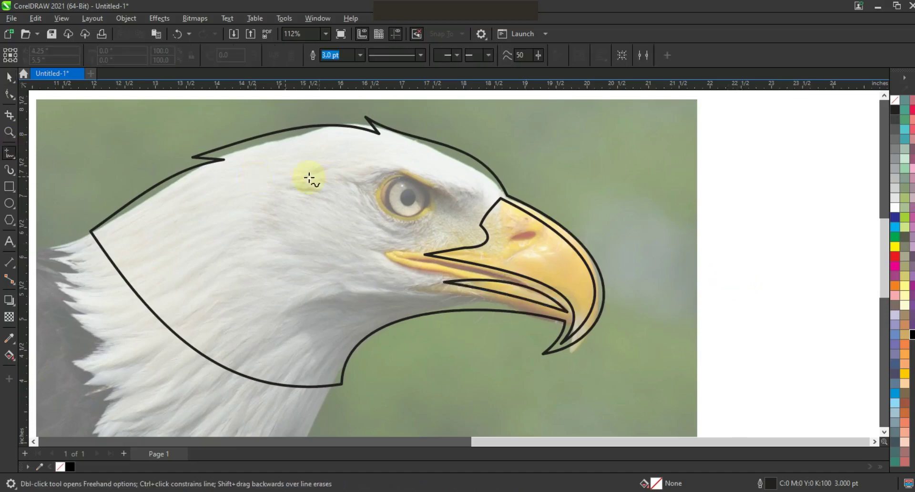
pyautogui.doubleClick(381, 133)
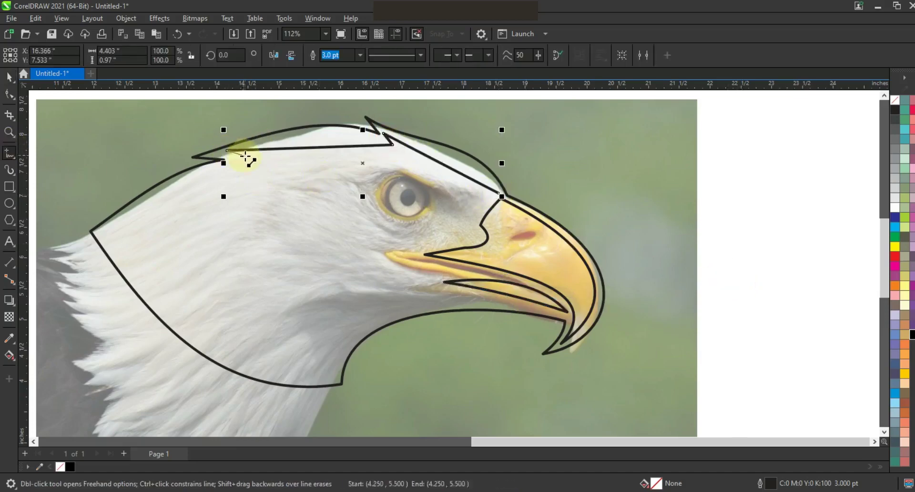
pyautogui.click(106, 233)
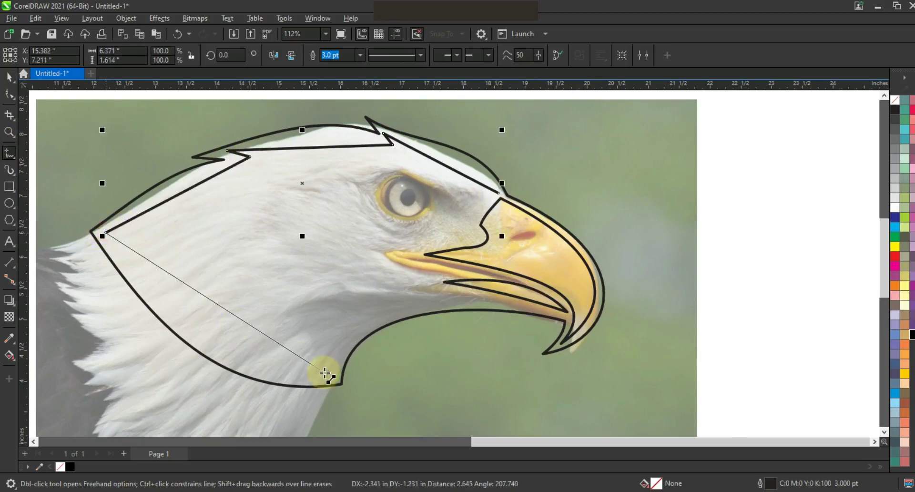
pyautogui.click(325, 372)
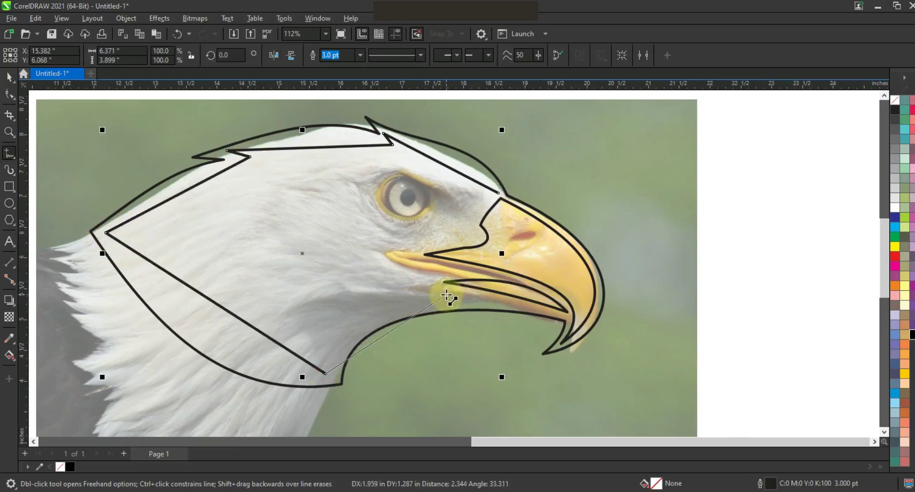
pyautogui.click(477, 299)
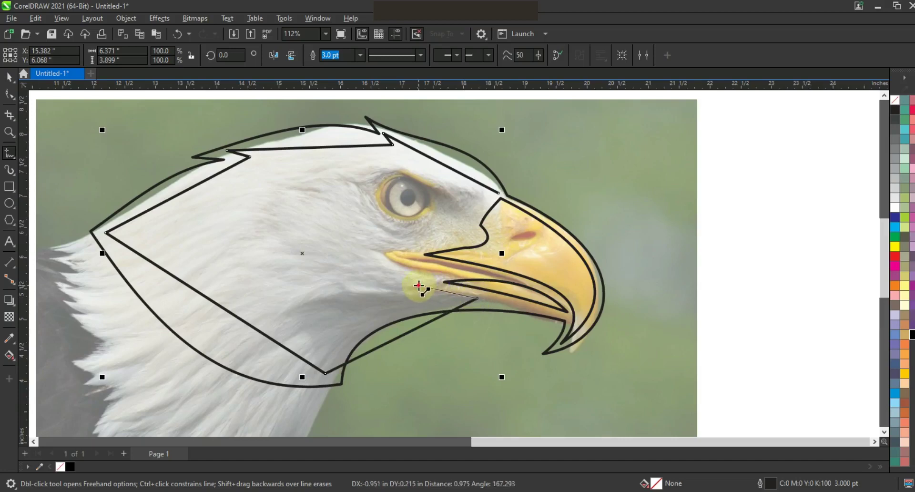
pyautogui.click(451, 276)
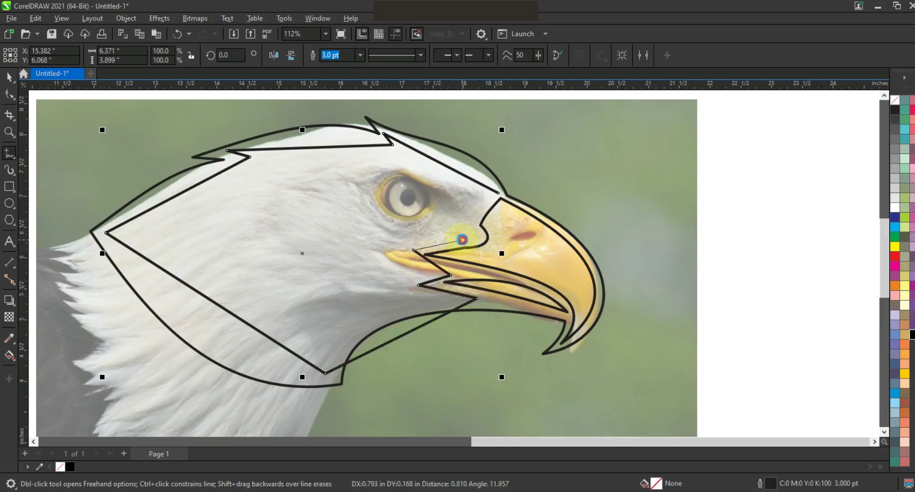
pyautogui.click(475, 223)
pyautogui.click(497, 193)
# Convert the inner head outline to curves and bend its forehead, crown and nape segments parallel to the outer outline.
pyautogui.press('F10')
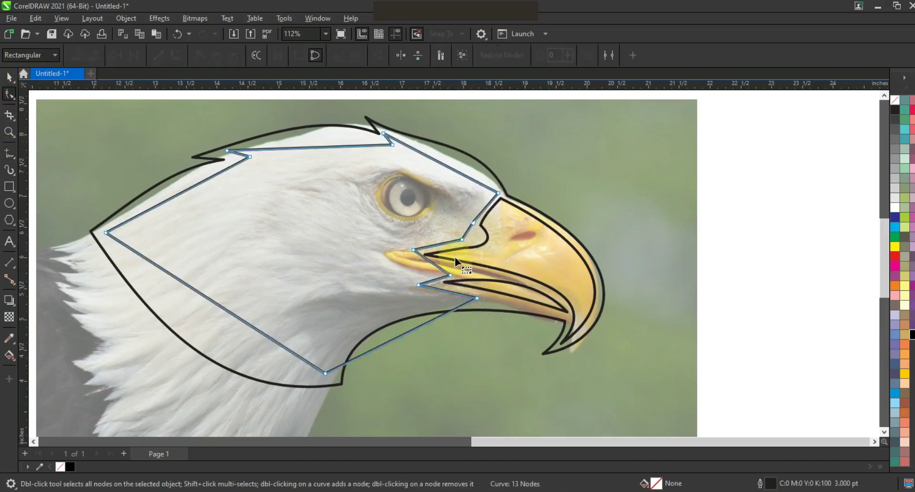
pyautogui.press('F3')
pyautogui.moveTo(607, 338); pyautogui.dragTo(576, 332)
pyautogui.click(176, 56)
pyautogui.press('F2')
pyautogui.click(9, 131)
pyautogui.click(9, 95)
pyautogui.moveTo(676, 191); pyautogui.dragTo(648, 223)
pyautogui.moveTo(619, 188); pyautogui.dragTo(631, 161)
pyautogui.moveTo(465, 164); pyautogui.dragTo(462, 148)
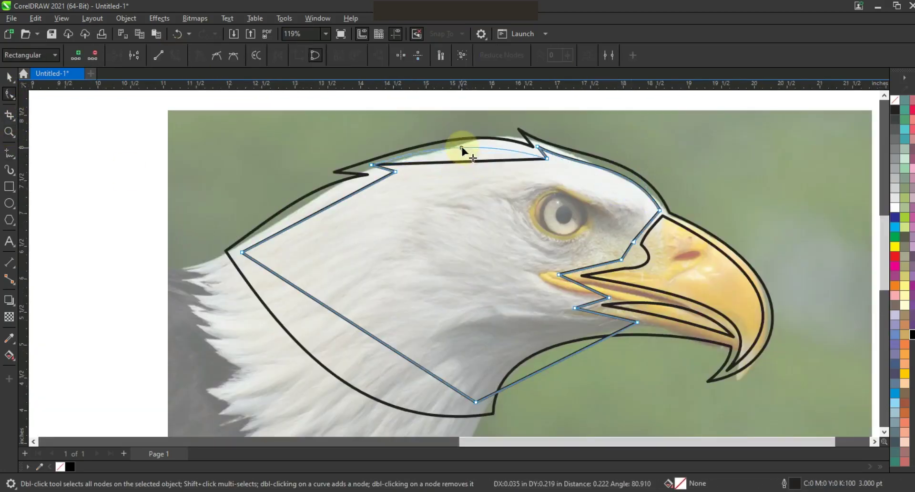
pyautogui.moveTo(372, 168); pyautogui.dragTo(305, 214)
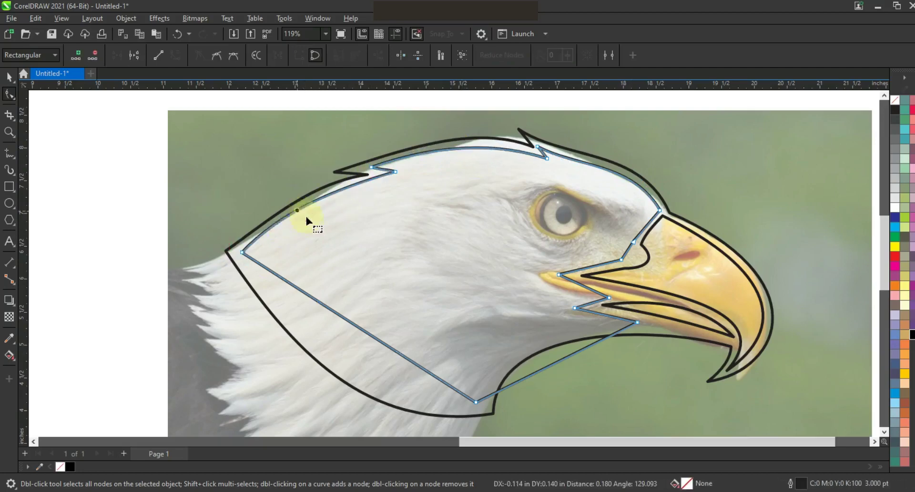
# Bend the inner outline's neck-base and throat segments to run parallel to the outer outline.
pyautogui.moveTo(382, 339); pyautogui.dragTo(358, 373)
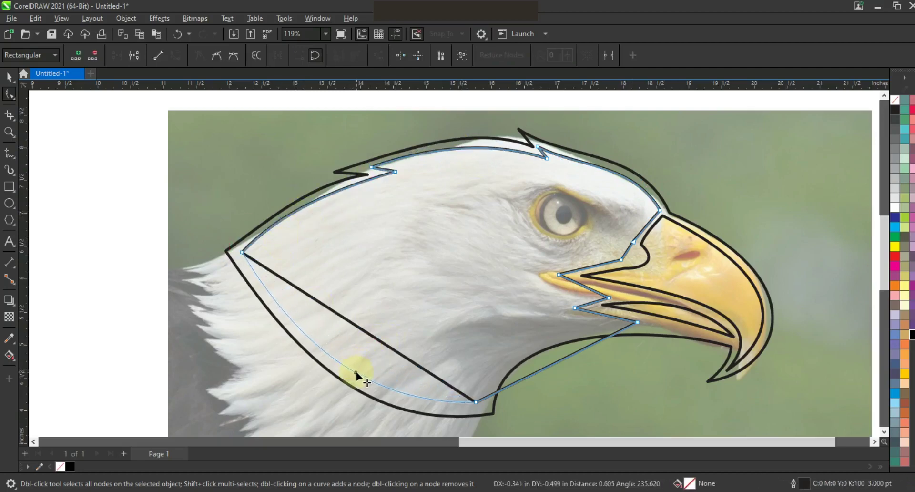
pyautogui.moveTo(524, 379); pyautogui.dragTo(505, 333)
pyautogui.moveTo(637, 323); pyautogui.dragTo(638, 323)
# Curve the inner outline's cheek edge around the rear of the beak shape and adjust the node at the mouth corner.
pyautogui.click(581, 291)
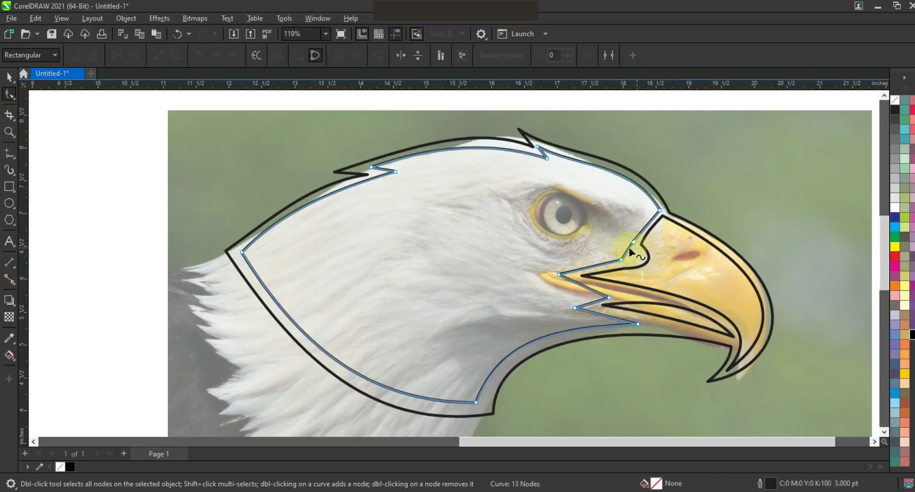
pyautogui.moveTo(633, 249)
pyautogui.mouseDown()
pyautogui.moveTo(633, 258)
pyautogui.moveTo(615, 255)
pyautogui.moveTo(630, 266)
pyautogui.moveTo(628, 258)
pyautogui.mouseUp()
pyautogui.press('Delete')
pyautogui.moveTo(610, 298)
pyautogui.mouseDown()
pyautogui.moveTo(582, 294)
pyautogui.moveTo(613, 295)
pyautogui.mouseUp()
pyautogui.click(9, 77)
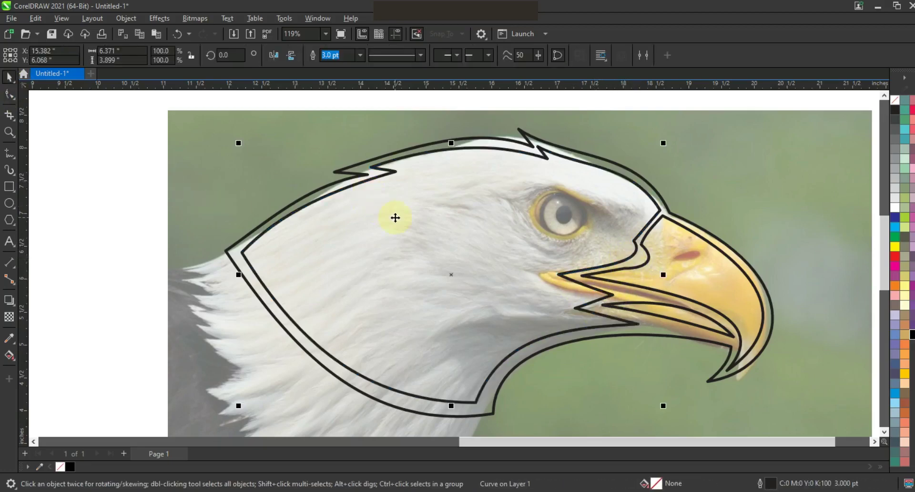
# Draw a long thin closed triangle from the beak base across the head to a point at the back of the neck.
pyautogui.scroll(-1, 395, 218)
pyautogui.click(687, 225)
pyautogui.click(9, 133)
pyautogui.moveTo(253, 157)
pyautogui.mouseDown()
pyautogui.moveTo(646, 343)
pyautogui.moveTo(692, 355)
pyautogui.mouseUp()
pyautogui.click(10, 153)
pyautogui.click(545, 199)
pyautogui.doubleClick(145, 243)
pyautogui.click(536, 210)
# Arch both long edges of the thin triangle above the eye and extend its pointed end slightly beyond the nape.
pyautogui.press('F10')
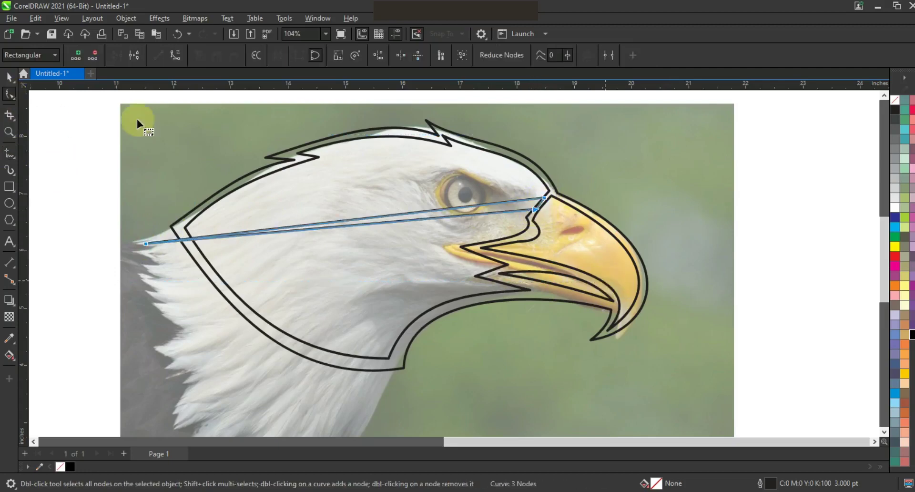
pyautogui.moveTo(408, 215); pyautogui.dragTo(418, 170)
pyautogui.moveTo(397, 222); pyautogui.dragTo(413, 181)
pyautogui.moveTo(145, 242); pyautogui.dragTo(137, 247)
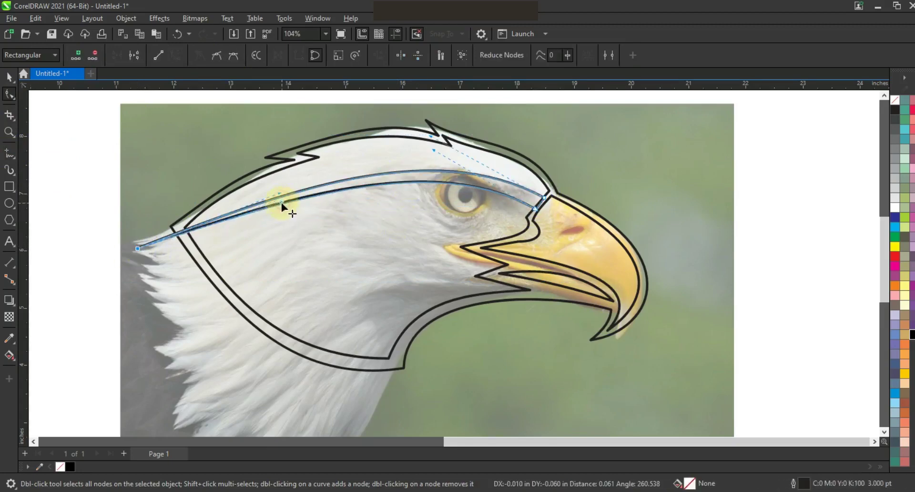
pyautogui.click(443, 177)
pyautogui.moveTo(435, 149); pyautogui.dragTo(432, 166)
# Add a one-step outside contour of 0.073" around the curved brow stripe and break the contour apart.
pyautogui.click(10, 78)
pyautogui.click(12, 303)
pyautogui.click(40, 312)
pyautogui.click(8, 78)
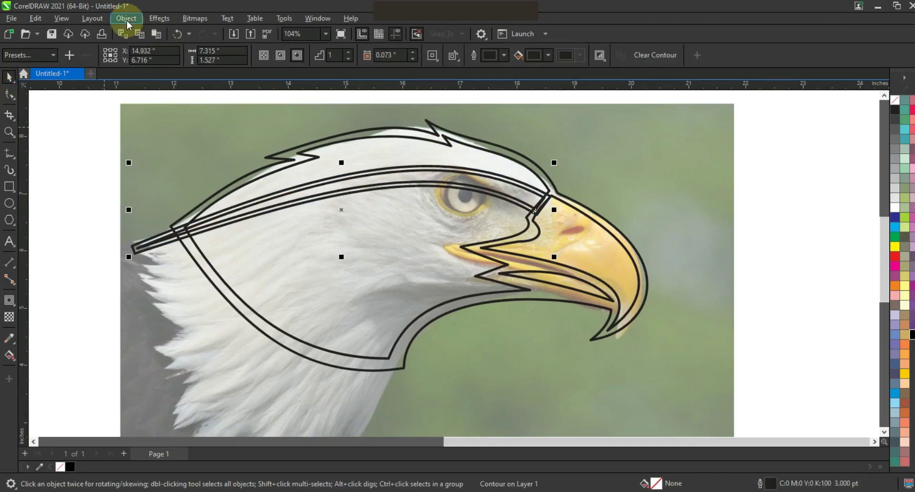
pyautogui.click(126, 18)
pyautogui.click(153, 284)
pyautogui.click(753, 256)
pyautogui.scroll(-1, 679, 206)
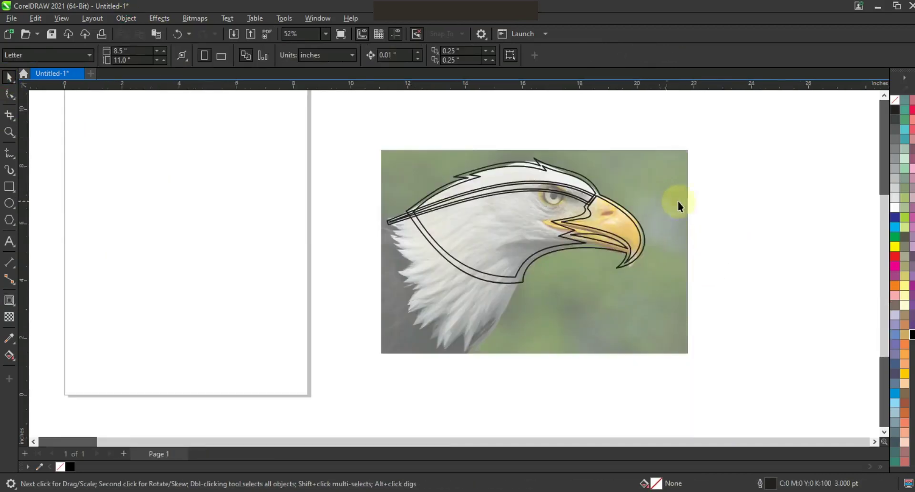
# Move the traced eagle outlines off the photo onto the blank area beside it and fill them black.
pyautogui.moveTo(353, 319); pyautogui.dragTo(354, 319)
pyautogui.scroll(-1, 499, 254)
pyautogui.moveTo(506, 239); pyautogui.dragTo(687, 241)
pyautogui.moveTo(805, 348); pyautogui.dragTo(402, 158)
pyautogui.hotkey('shift', 'F2')
pyautogui.click(912, 334)
# Fill the upper and lower beak shapes orange.
pyautogui.click(792, 236)
pyautogui.keyDown('shift'); pyautogui.click(791, 233); pyautogui.keyUp('shift')
pyautogui.click(895, 286)
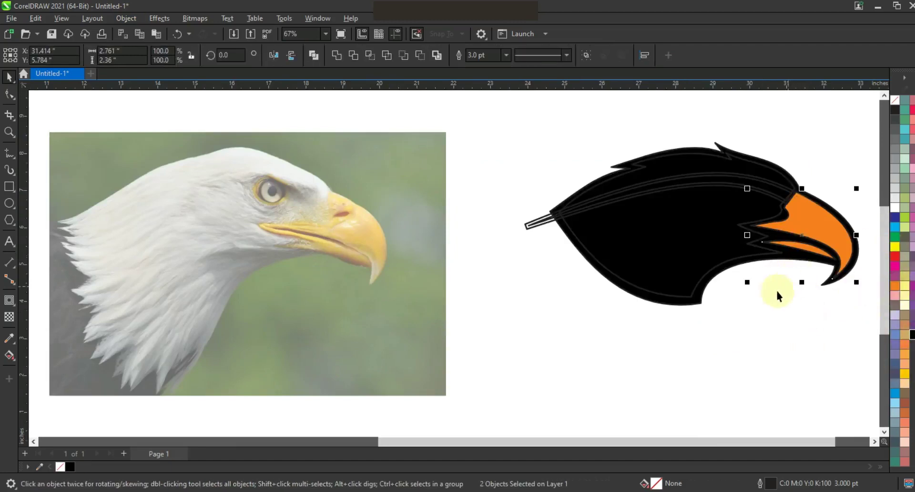
pyautogui.click(780, 291)
pyautogui.click(752, 256)
pyautogui.click(895, 208)
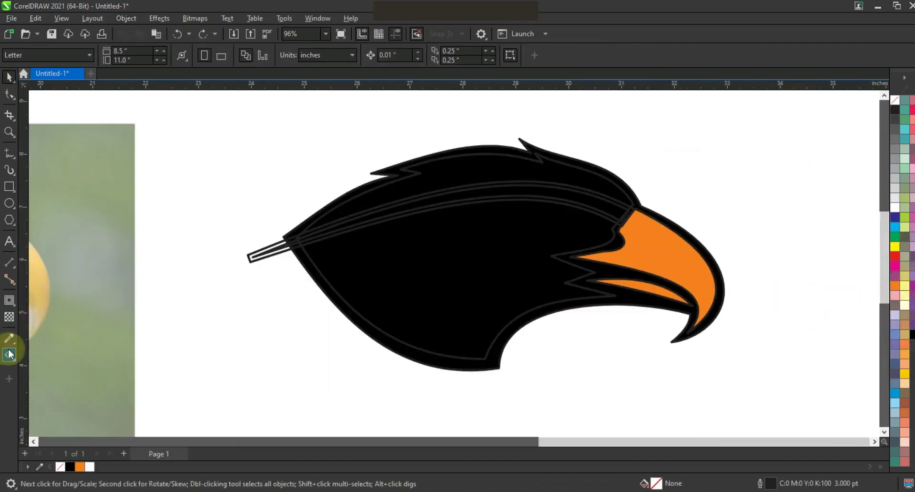
# Use Smart Fill to create separate blue shapes for the lower head, the brow stripe and the crown.
pyautogui.click(9, 354)
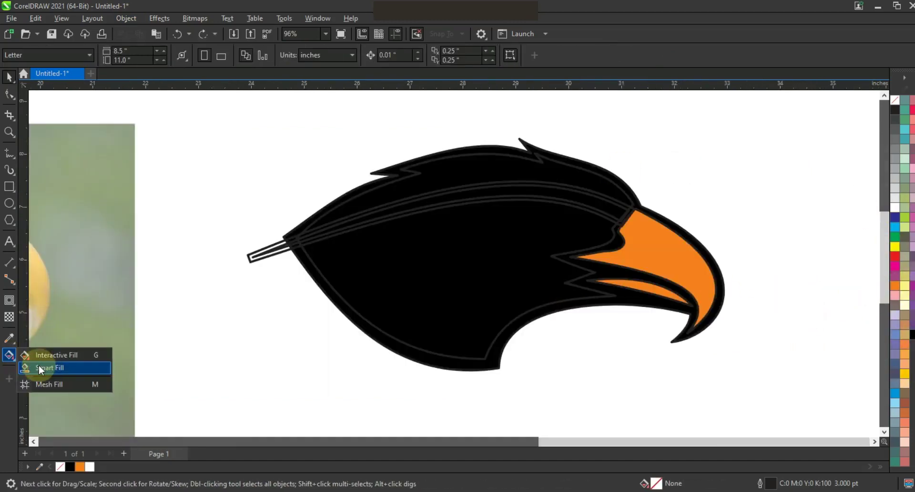
pyautogui.click(28, 368)
pyautogui.click(434, 265)
pyautogui.click(566, 194)
pyautogui.click(566, 180)
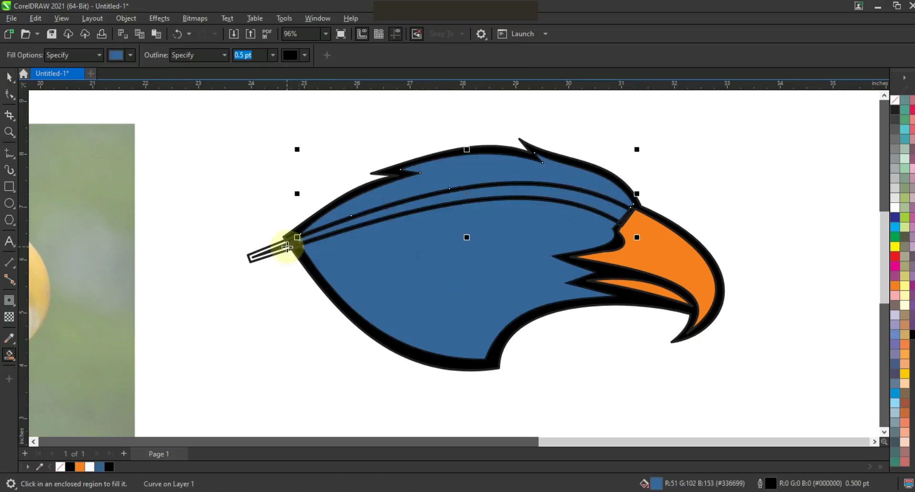
# Remove the leftover contour around the brow stripe and fill the stripe pieces orange.
pyautogui.click(10, 77)
pyautogui.click(251, 261)
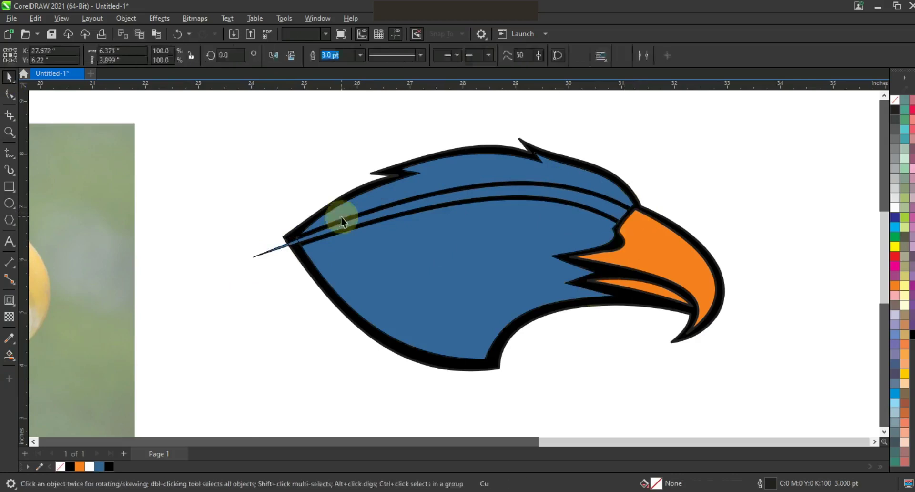
pyautogui.click(340, 233)
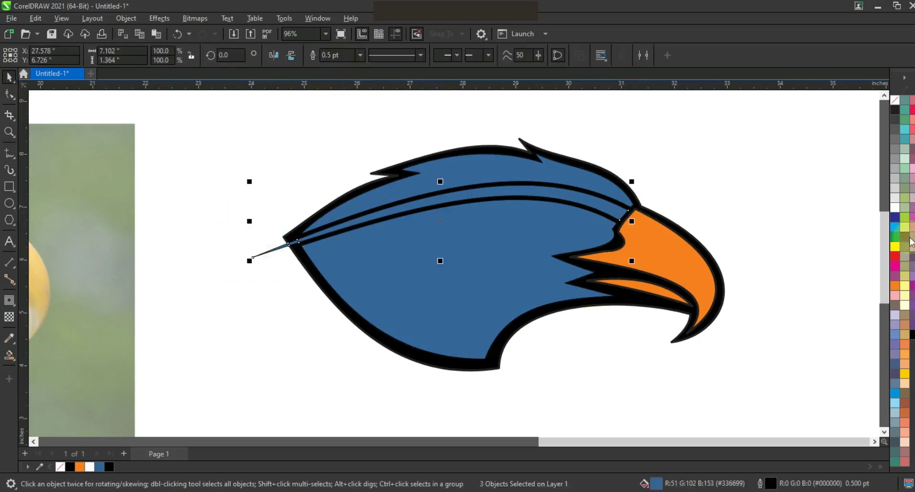
pyautogui.click(895, 285)
# Fill the crown and lower head shapes white.
pyautogui.keyDown('shift'); pyautogui.click(542, 240); pyautogui.keyUp('shift')
pyautogui.click(894, 207)
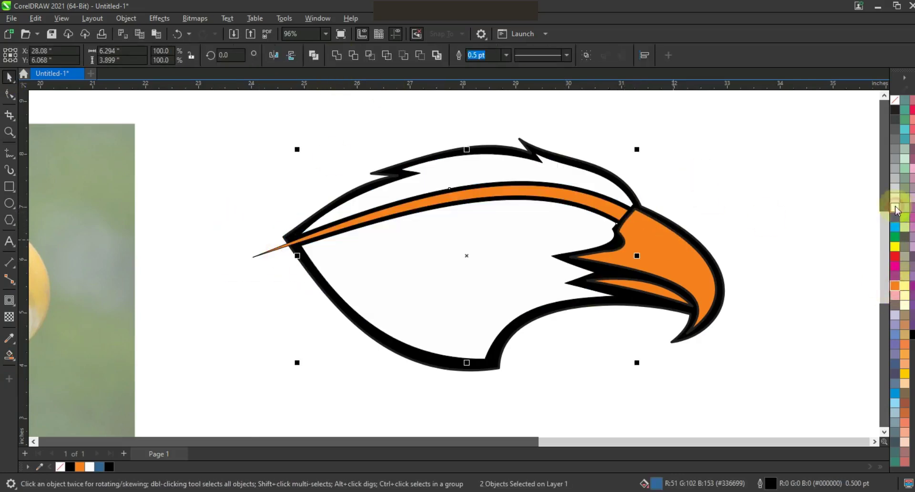
pyautogui.click(347, 144)
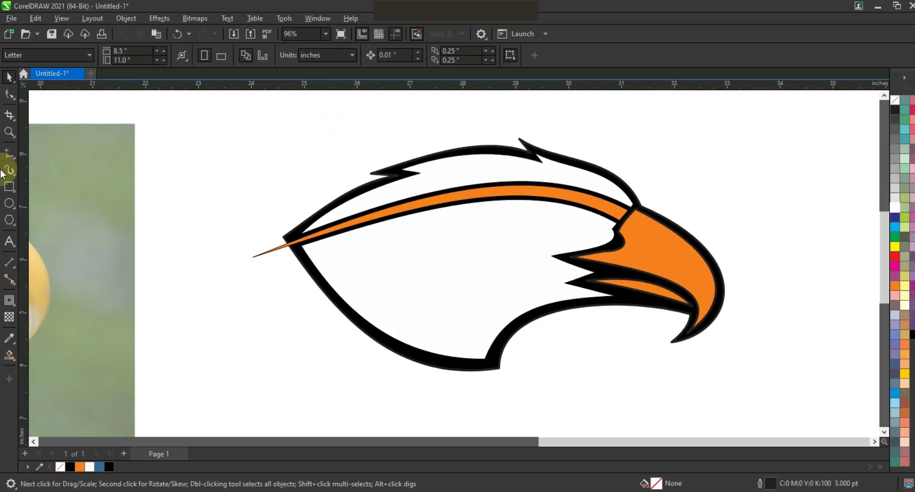
# Draw a narrow closed triangle across the rear neck edge and bend its long sides into a curved feather shape.
pyautogui.click(8, 152)
pyautogui.click(305, 272)
pyautogui.doubleClick(409, 255)
pyautogui.doubleClick(316, 290)
pyautogui.click(306, 272)
pyautogui.click(9, 95)
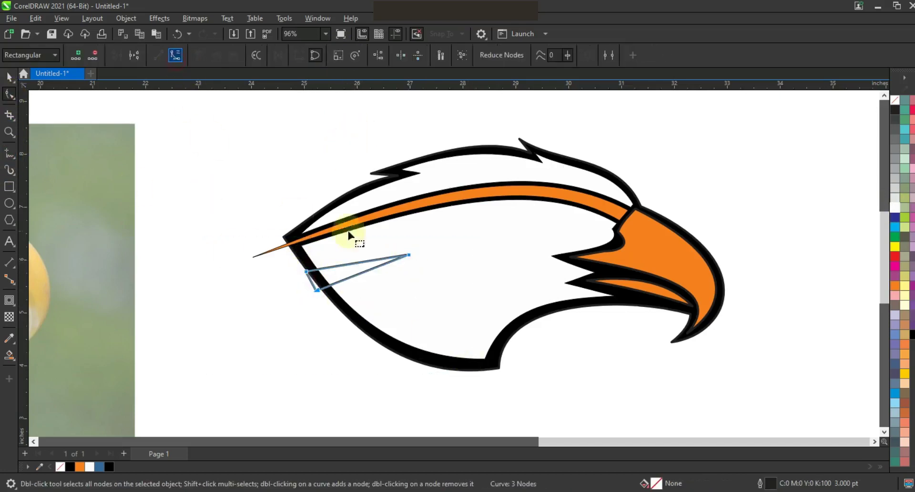
pyautogui.moveTo(360, 264); pyautogui.dragTo(367, 279)
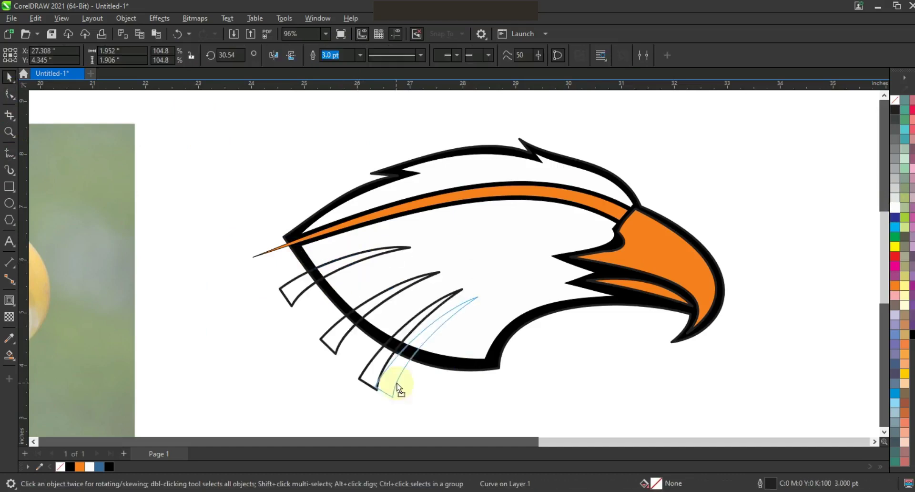
# Trim the three curved feather shapes out of the white lower head and delete the cutting shapes.
pyautogui.click(333, 331)
pyautogui.click(336, 56)
pyautogui.keyDown('shift'); pyautogui.click(455, 234); pyautogui.keyUp('shift')
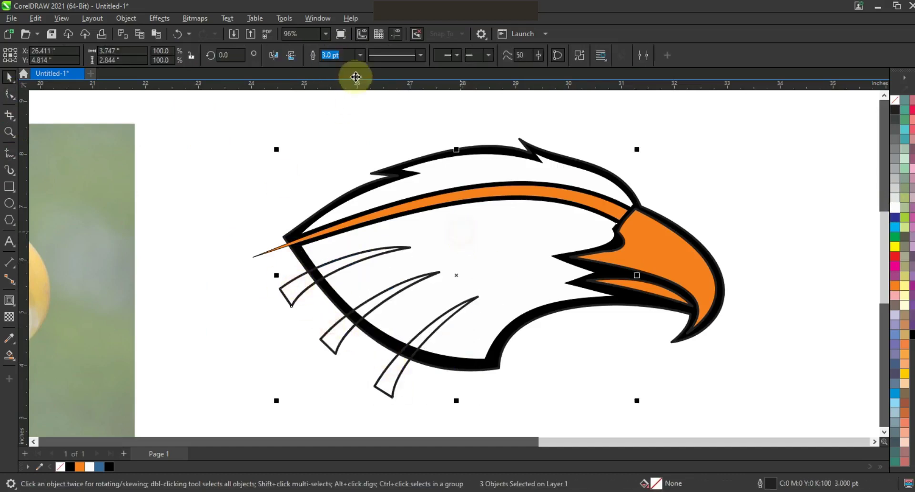
pyautogui.click(354, 55)
pyautogui.click(268, 125)
pyautogui.click(400, 375)
pyautogui.press('Delete')
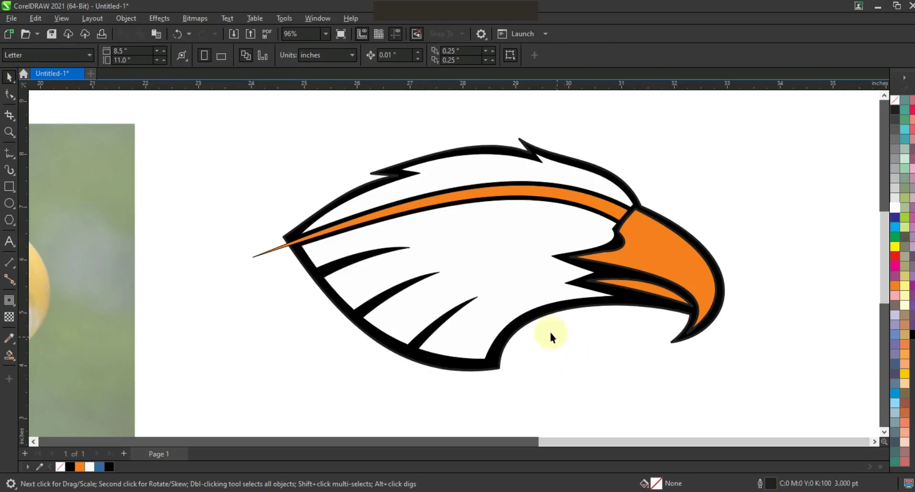
# Remove the outlines from all shapes of the eagle head.
pyautogui.scroll(-1, 516, 316)
pyautogui.click(654, 239)
pyautogui.moveTo(656, 215); pyautogui.dragTo(362, 383)
pyautogui.rightClick(896, 100)
pyautogui.click(710, 166)
pyautogui.click(707, 172)
pyautogui.scroll(-1, 601, 227)
pyautogui.moveTo(632, 312); pyautogui.dragTo(635, 314)
pyautogui.moveTo(615, 257); pyautogui.dragTo(607, 255)
pyautogui.click(647, 252)
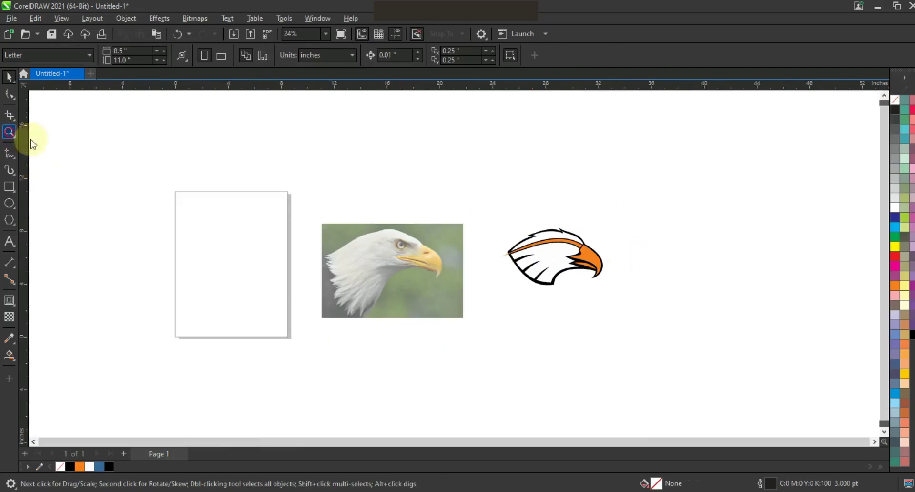
# Draw an ellipse for the eye overlapping the brow stripe beside the base of the beak.
pyautogui.click(9, 132)
pyautogui.moveTo(539, 220); pyautogui.dragTo(630, 278)
pyautogui.moveTo(353, 203); pyautogui.dragTo(454, 300)
pyautogui.click(9, 202)
pyautogui.moveTo(351, 174); pyautogui.dragTo(537, 314)
# Smart-fill the part of the ellipse below the brow stripe and colour it black as the eye.
pyautogui.click(11, 78)
pyautogui.click(10, 356)
pyautogui.click(429, 269)
pyautogui.click(10, 77)
pyautogui.click(912, 335)
pyautogui.click(685, 204)
# Shrink and reposition the ellipse inside the eye, smart-fill its area below the brow and colour it white.
pyautogui.click(448, 159)
pyautogui.moveTo(540, 157); pyautogui.dragTo(500, 192)
pyautogui.moveTo(454, 236); pyautogui.dragTo(474, 232)
pyautogui.click(9, 355)
pyautogui.click(460, 261)
pyautogui.click(10, 77)
pyautogui.click(896, 207)
# Delete the construction ellipse and adjust the white highlight inside the black eye.
pyautogui.click(667, 198)
pyautogui.click(485, 190)
pyautogui.press('Delete')
pyautogui.click(689, 199)
pyautogui.scroll(-2, 513, 179)
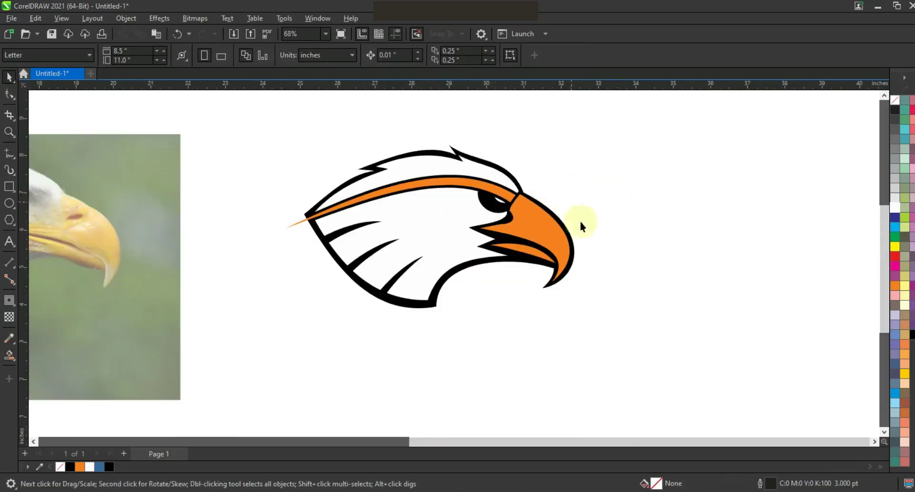
pyautogui.click(499, 202)
pyautogui.moveTo(491, 206); pyautogui.dragTo(482, 208)
pyautogui.click(616, 150)
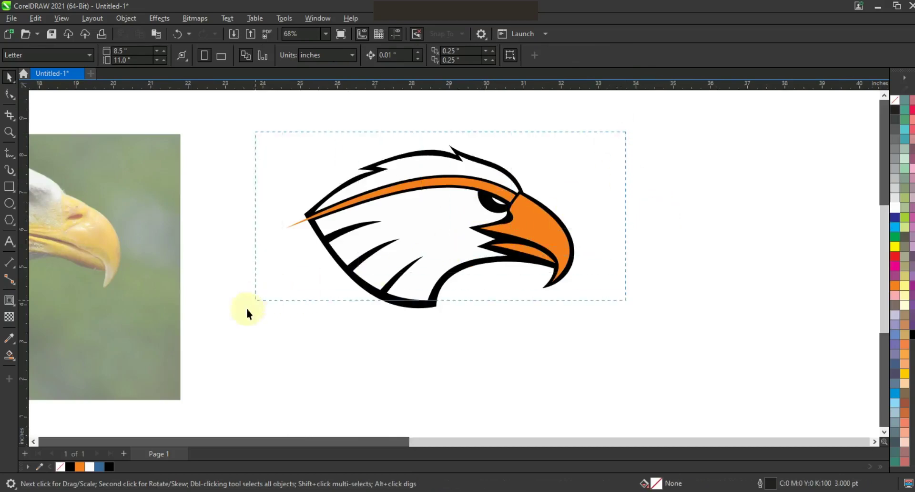
# Draw a small closed triangle on the orange beak near its base as the nostril.
pyautogui.moveTo(255, 301); pyautogui.dragTo(251, 330)
pyautogui.scroll(-1, 463, 300)
pyautogui.scroll(2, 445, 262)
pyautogui.click(124, 193)
pyautogui.click(9, 153)
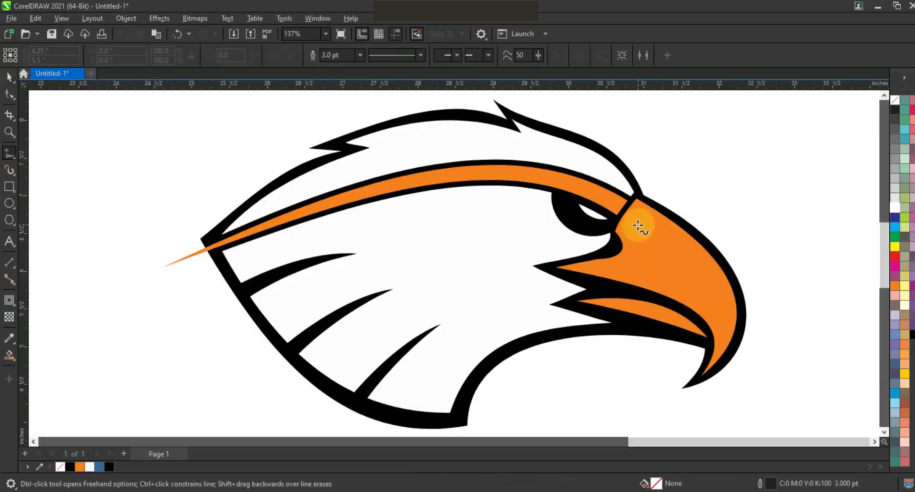
pyautogui.doubleClick(630, 231)
pyautogui.doubleClick(647, 235)
pyautogui.click(638, 225)
# Combine the nostril triangle with the orange beak shape to cut a hole in it.
pyautogui.click(10, 77)
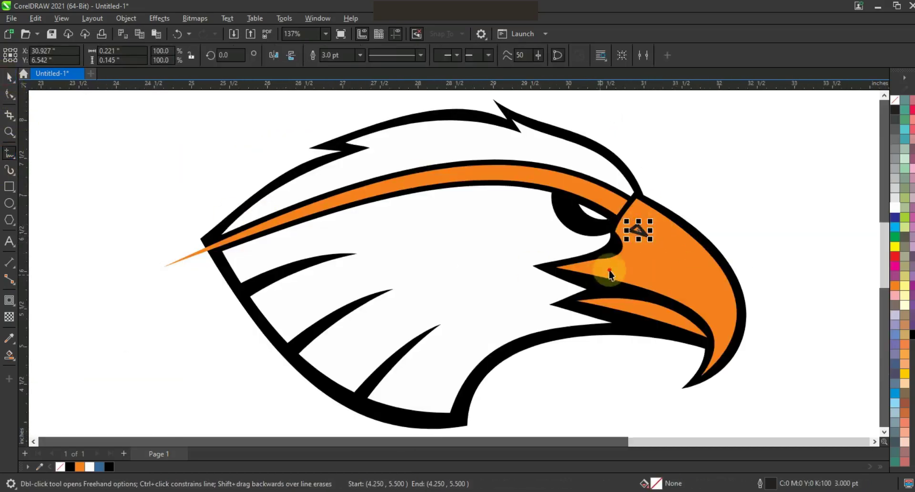
pyautogui.keyDown('shift'); pyautogui.click(609, 270); pyautogui.keyUp('shift')
pyautogui.click(315, 58)
pyautogui.scroll(-2, 577, 222)
pyautogui.click(697, 239)
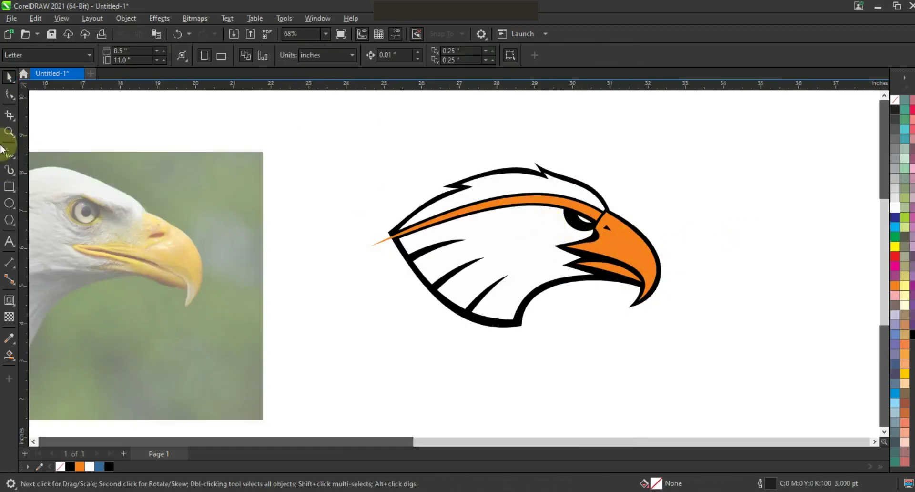
# Draw a zigzag shading outline from the beak's base past the eye to the neck and around the three feather cuts.
pyautogui.click(9, 132)
pyautogui.click(529, 241)
pyautogui.click(9, 155)
pyautogui.click(567, 260)
pyautogui.doubleClick(496, 215)
pyautogui.doubleClick(219, 277)
pyautogui.click(343, 263)
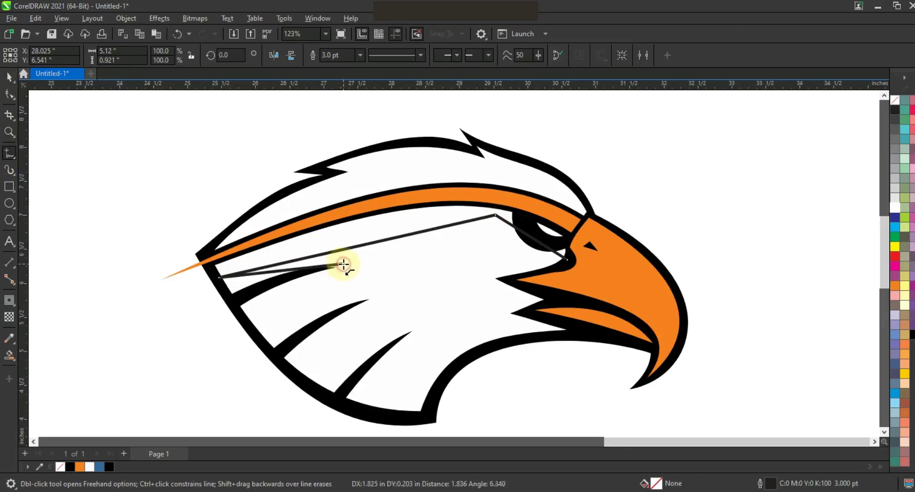
pyautogui.click(299, 379)
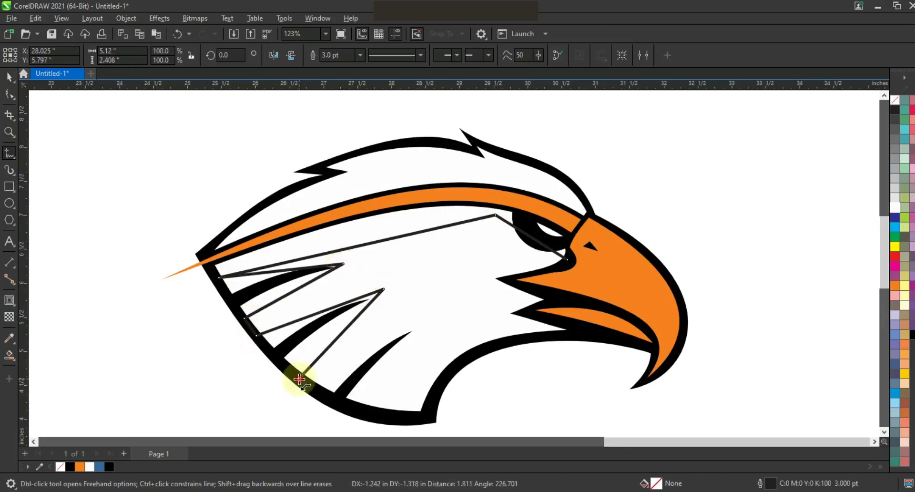
pyautogui.click(413, 324)
pyautogui.click(349, 403)
pyautogui.click(384, 416)
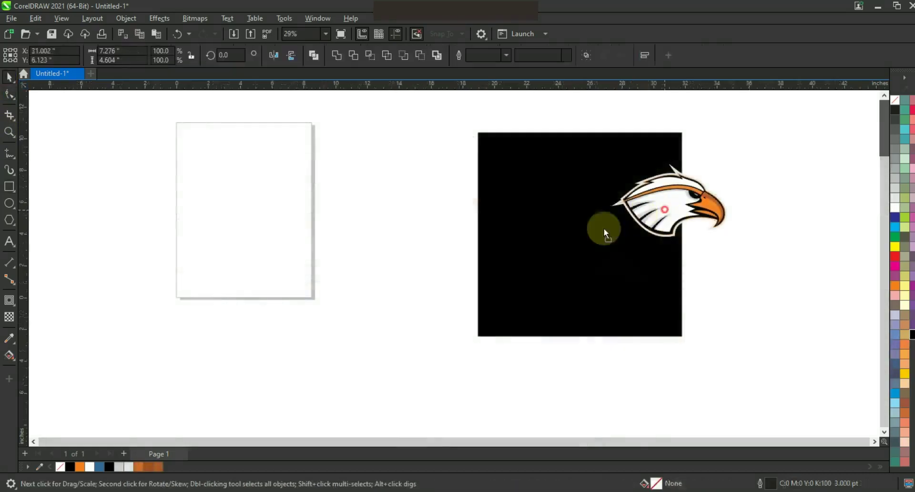
# Move the finished eagle head onto the black square and scale it up slightly inside the square.
pyautogui.moveTo(647, 270); pyautogui.dragTo(627, 236)
pyautogui.click(654, 272)
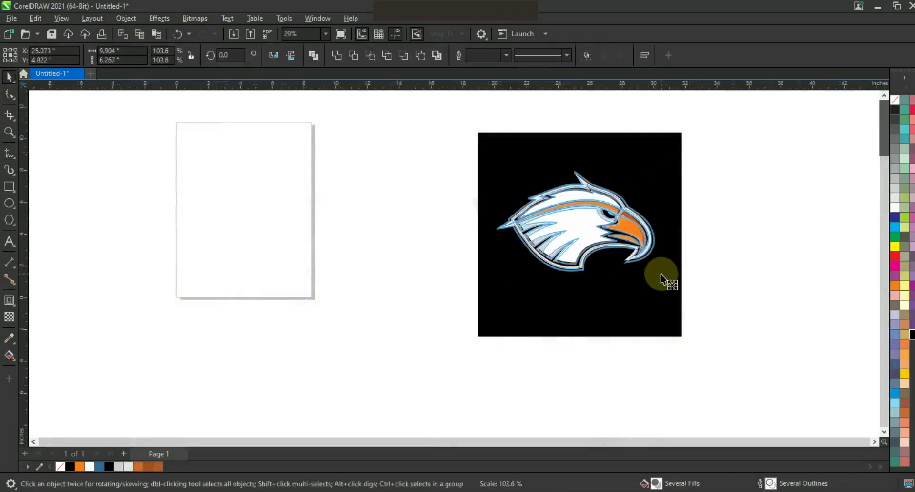
pyautogui.moveTo(656, 273); pyautogui.dragTo(653, 277)
pyautogui.click(699, 267)
pyautogui.hotkey('ctrl', 'z')
pyautogui.moveTo(384, 143); pyautogui.dragTo(715, 287)
pyautogui.moveTo(657, 274); pyautogui.dragTo(658, 274)
pyautogui.press('Escape')
# Try several grey fills on the eagle's outer border and set it to white.
pyautogui.click(672, 231)
pyautogui.click(583, 179)
pyautogui.click(893, 148)
pyautogui.click(894, 139)
pyautogui.click(894, 146)
pyautogui.click(894, 188)
pyautogui.click(894, 198)
pyautogui.click(894, 207)
pyautogui.click(735, 206)
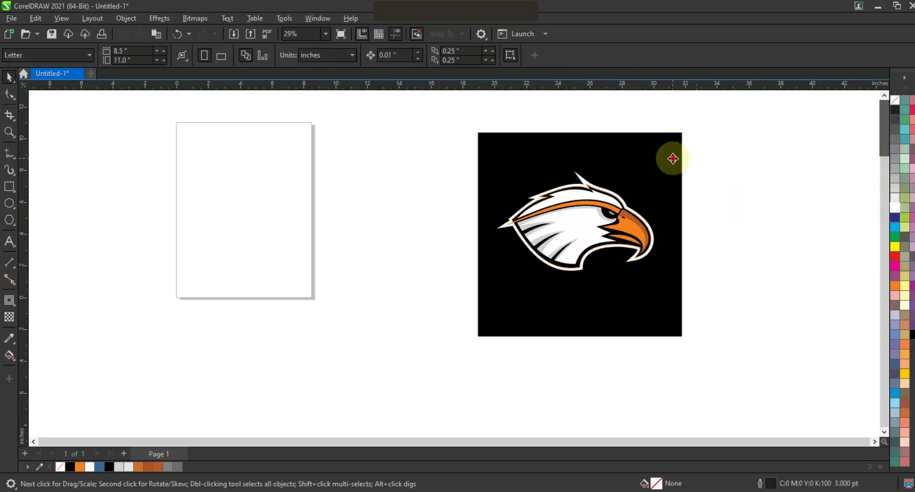